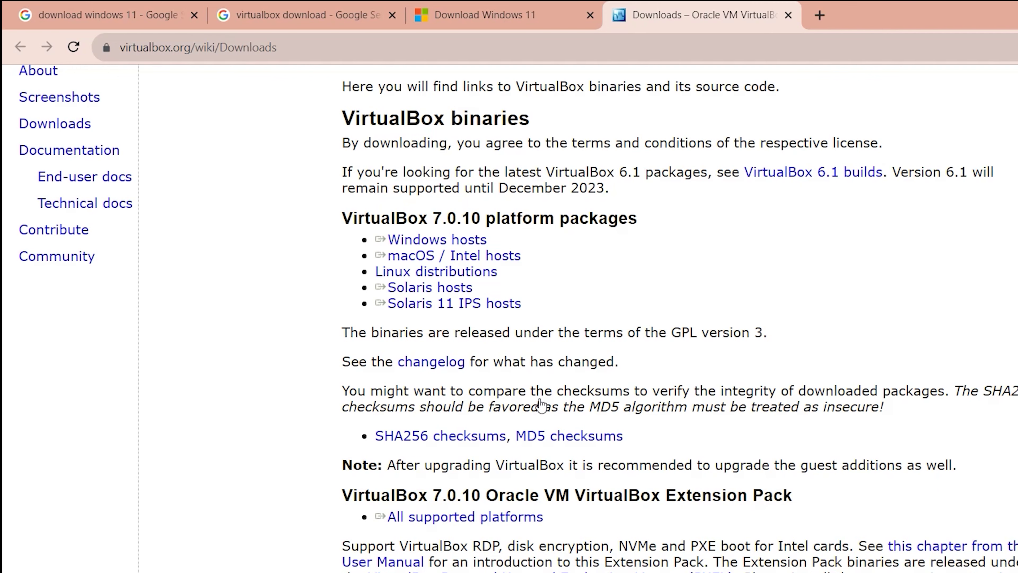
Return to the "download windows 11" search results and bring up Microsoft's Download Windows 11 page.
left_click(130, 16)
left_click(319, 100)
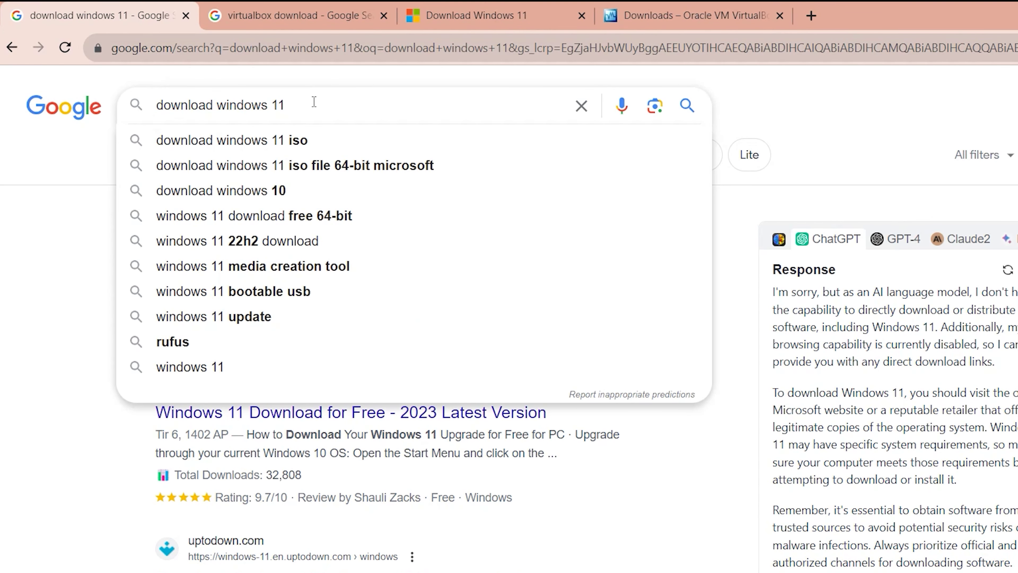
left_click_drag(344, 105, 133, 114)
left_click(336, 106)
left_click(729, 86)
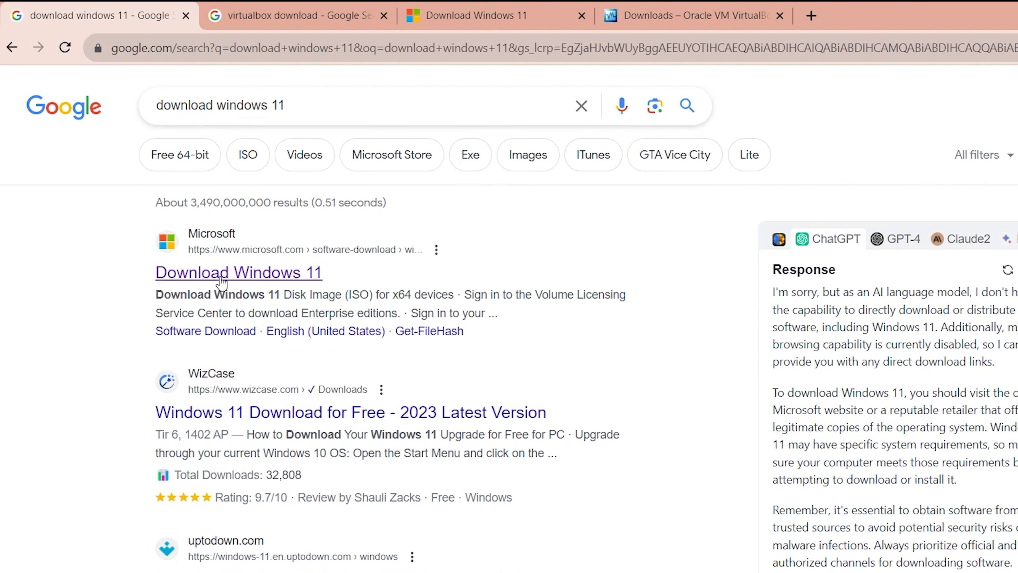
left_click(425, 11)
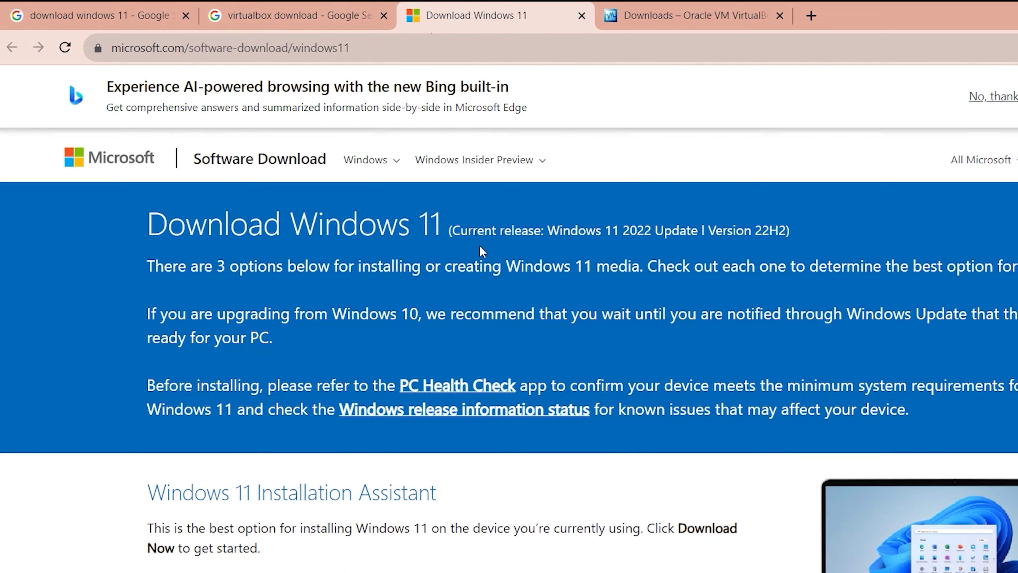
Request the Windows 11 disk image download, choosing Windows 11 (multi-edition ISO for x64 devices) as the edition.
scroll(469, 253, "down", 10)
scroll(457, 227, "up", 4)
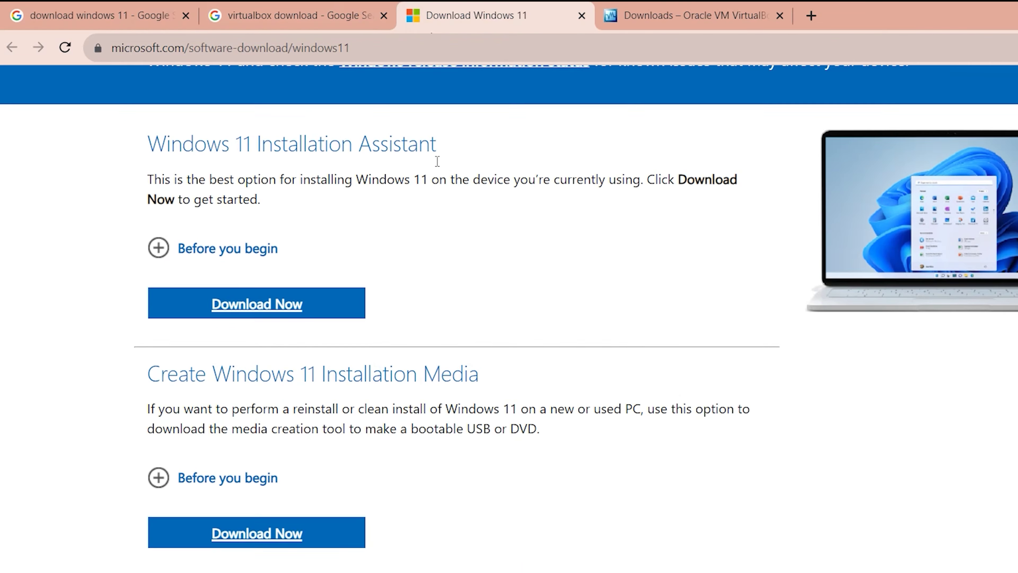
scroll(437, 160, "down", 8)
scroll(386, 193, "up", 3)
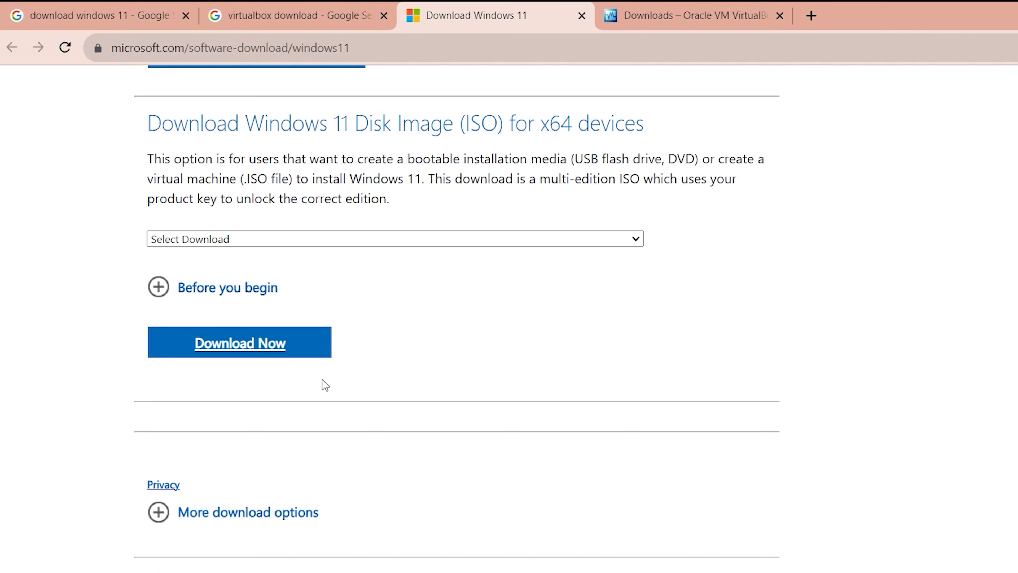
scroll(322, 380, "up", 4)
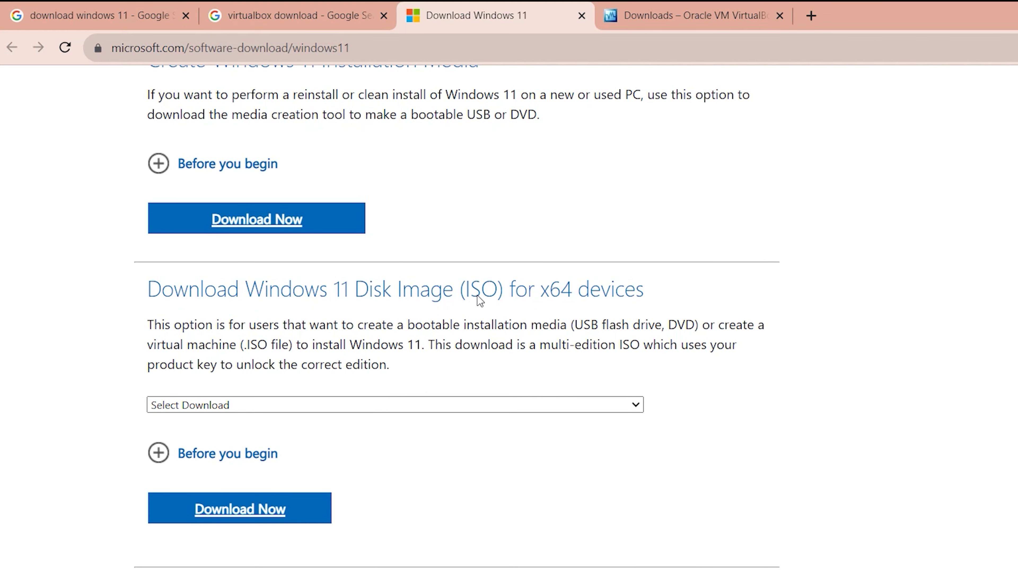
left_click(637, 424)
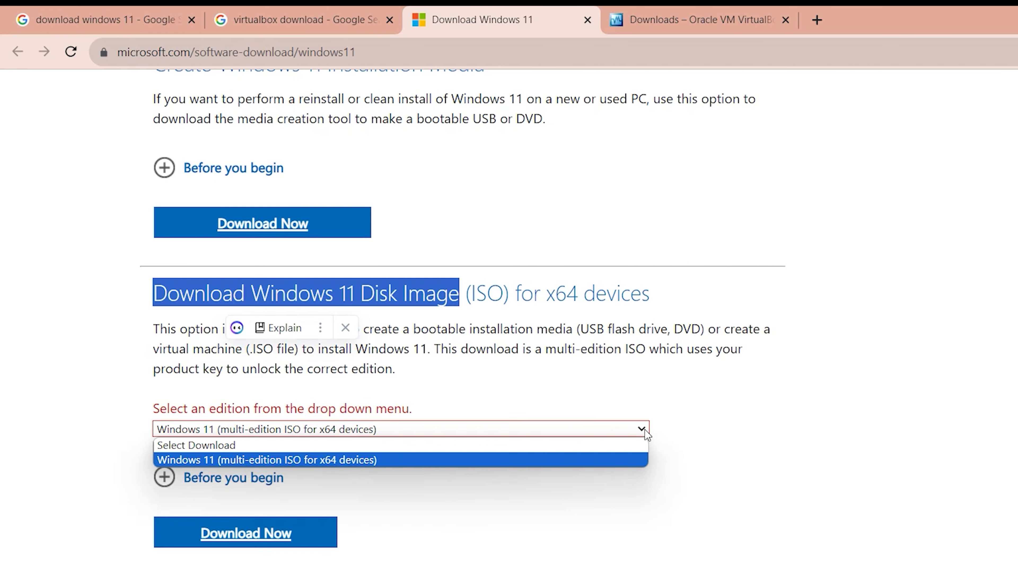
left_click(232, 460)
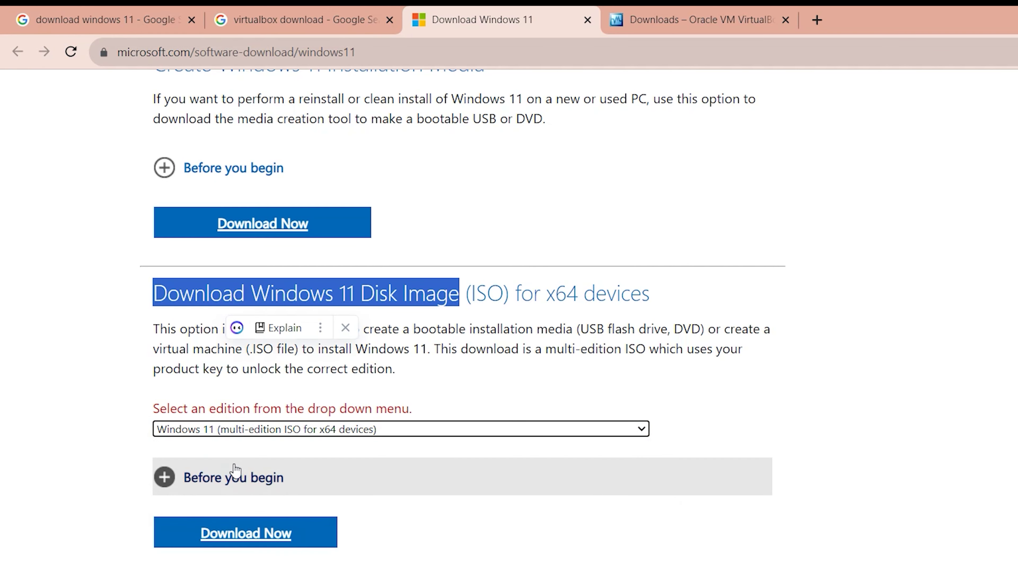
left_click(245, 535)
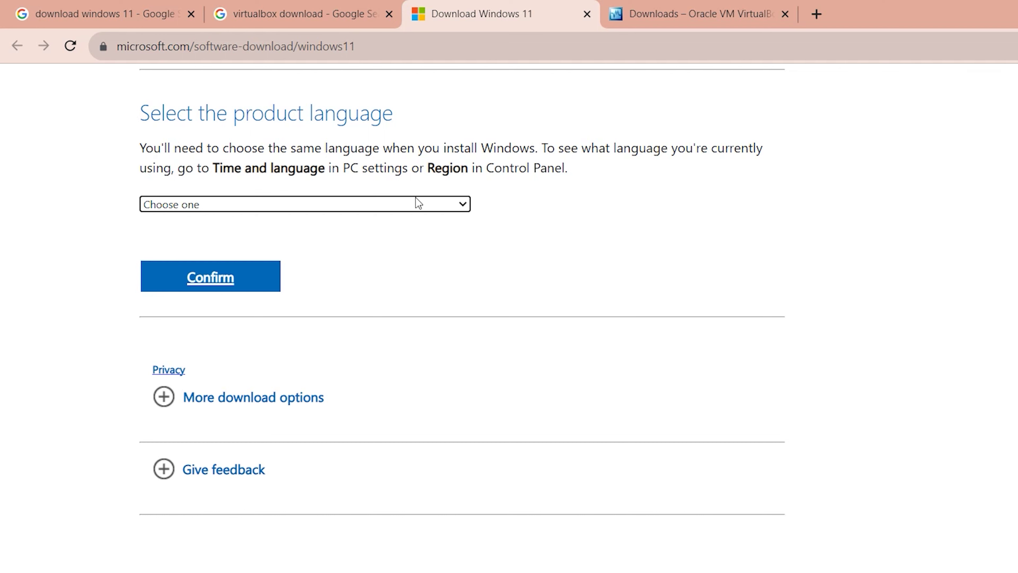
Confirm English (United States) as the product language and start the 64-bit download.
left_click(463, 203)
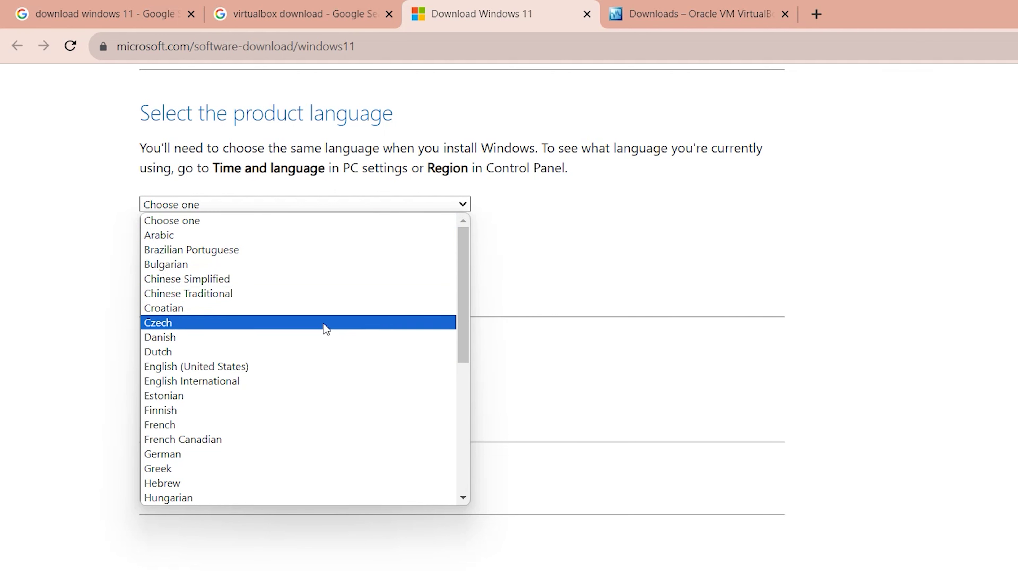
left_click(187, 366)
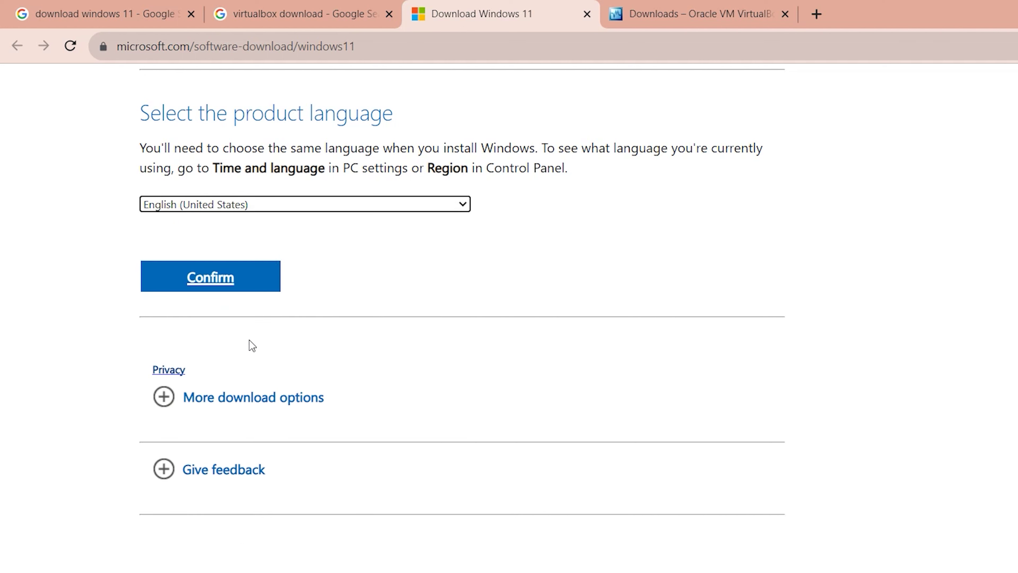
left_click(204, 281)
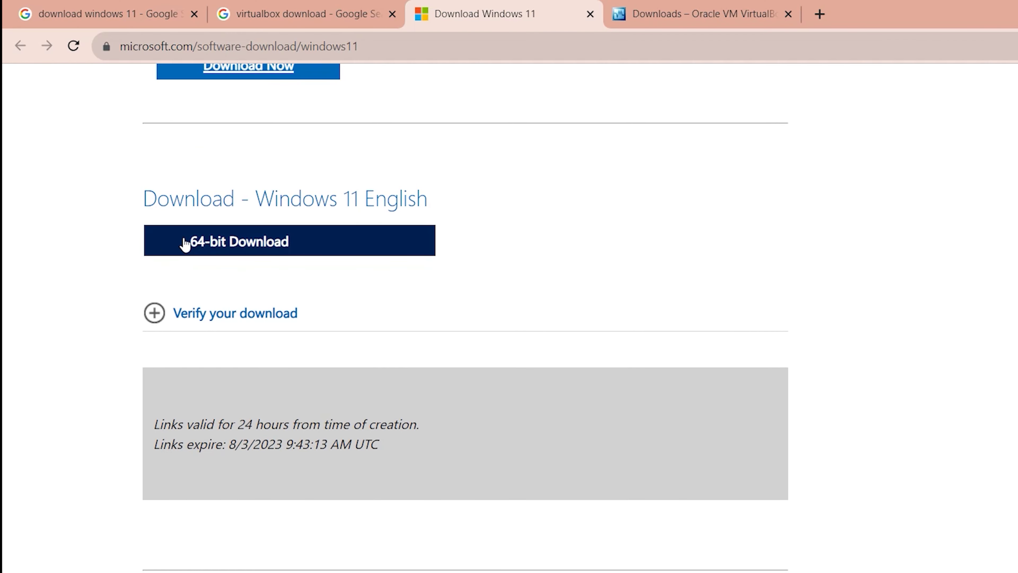
left_click(236, 241)
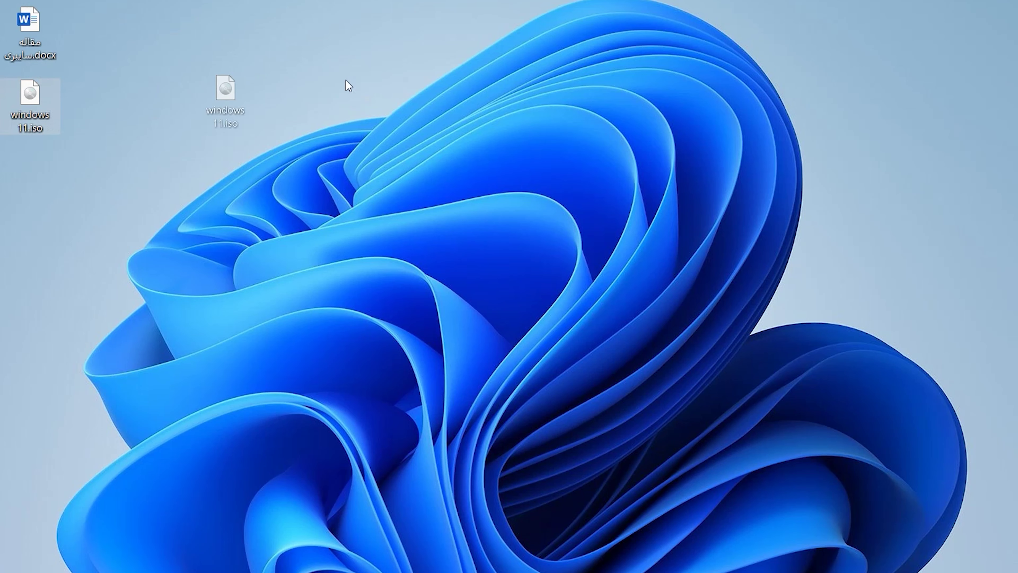
left_click_drag(234, 95, 88, 106)
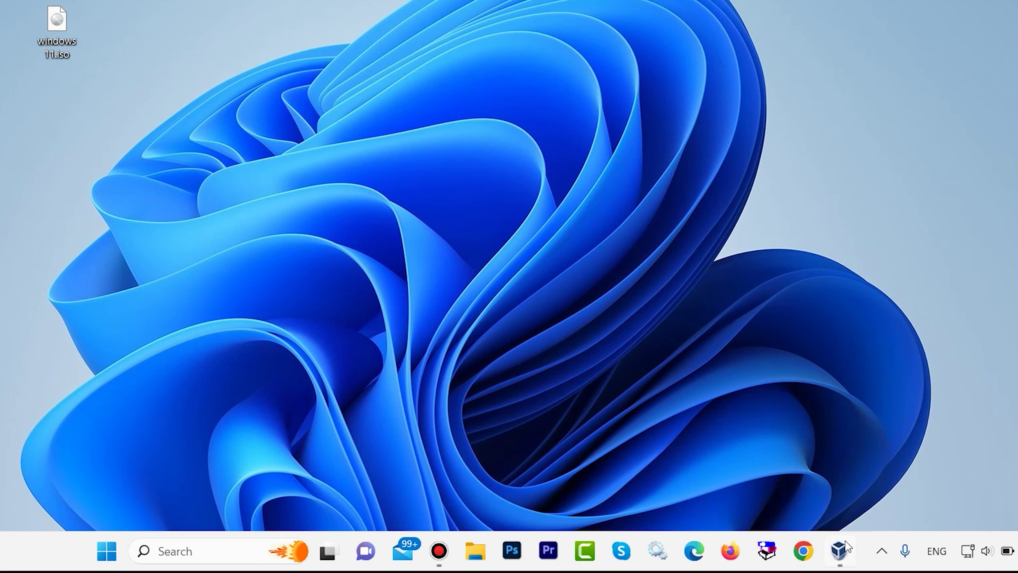
Switch to Oracle VM VirtualBox Manager and start a new virtual machine named NOWwin.
left_click(839, 550)
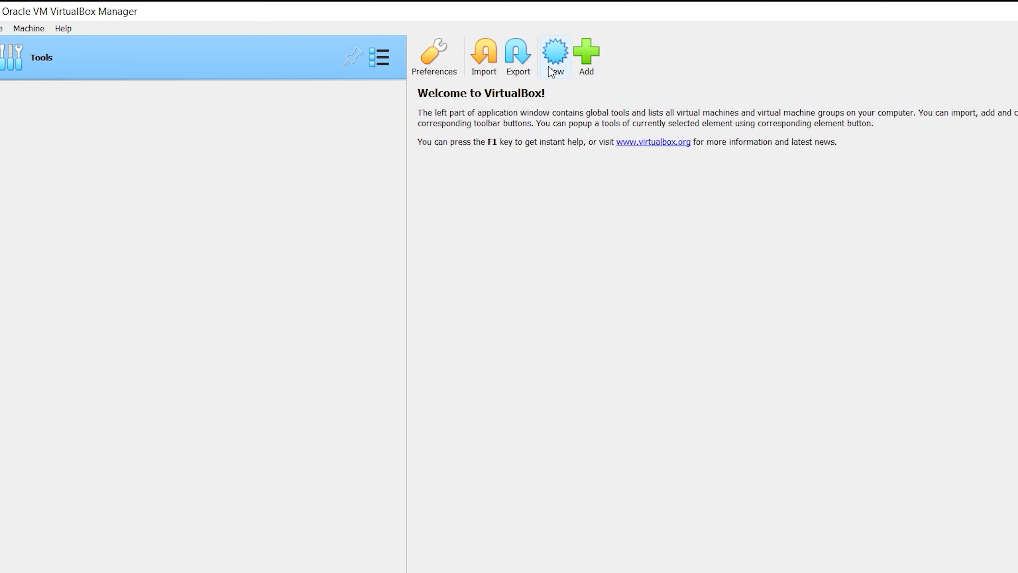
left_click(553, 60)
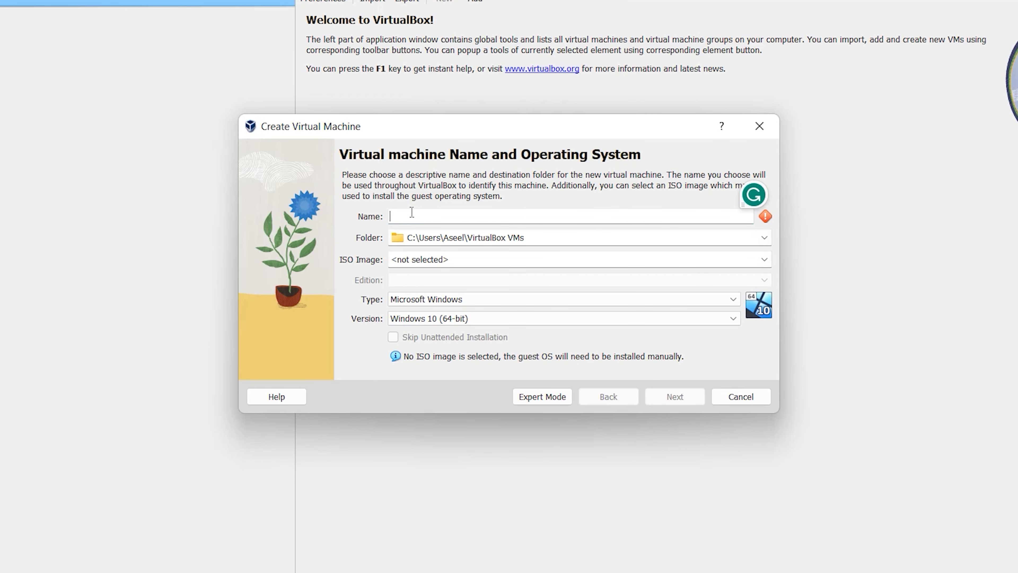
type("NOW")
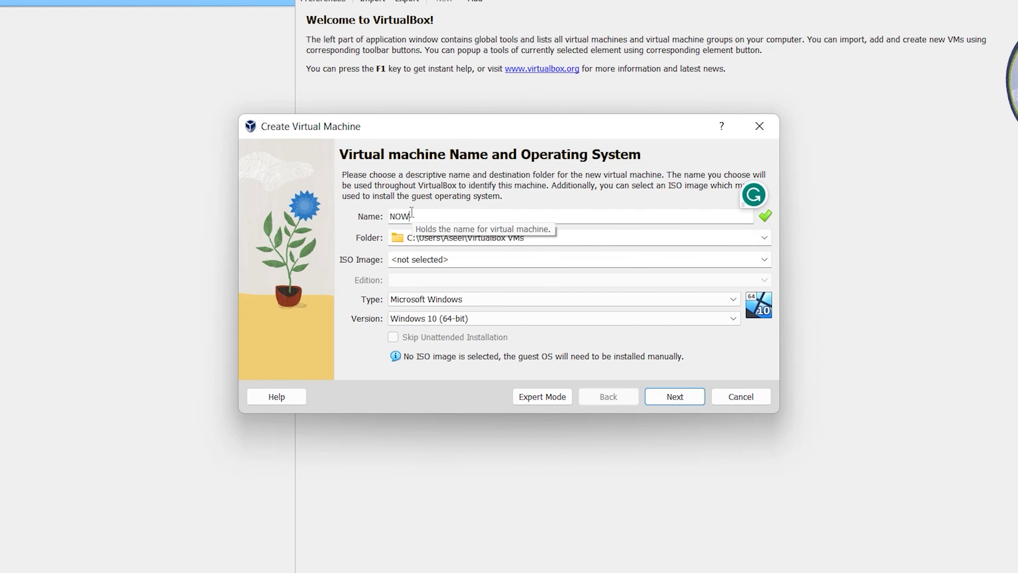
type("win")
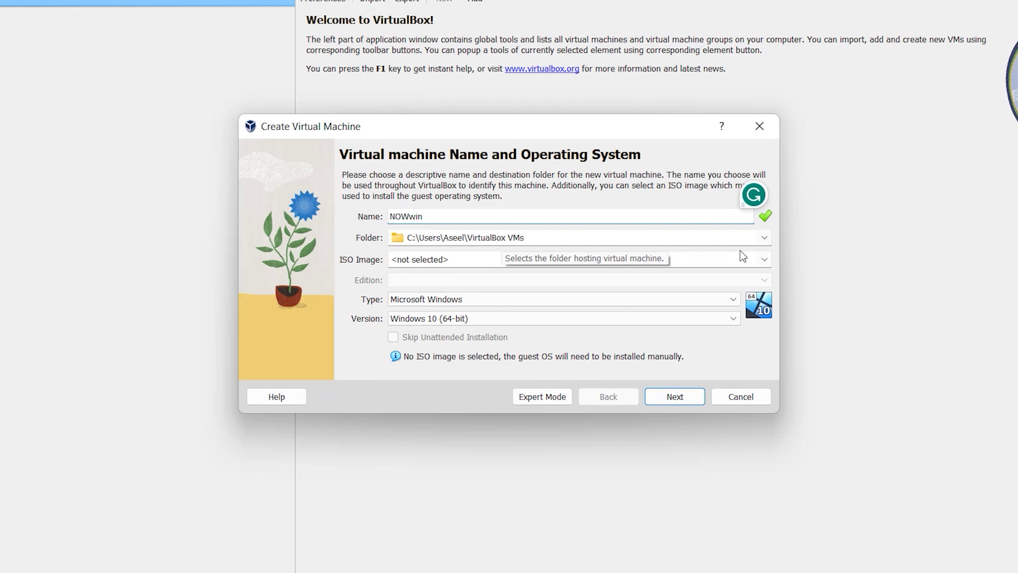
Check the folder options for the virtual machine and choose Microsoft Windows as the operating system type.
left_click(765, 238)
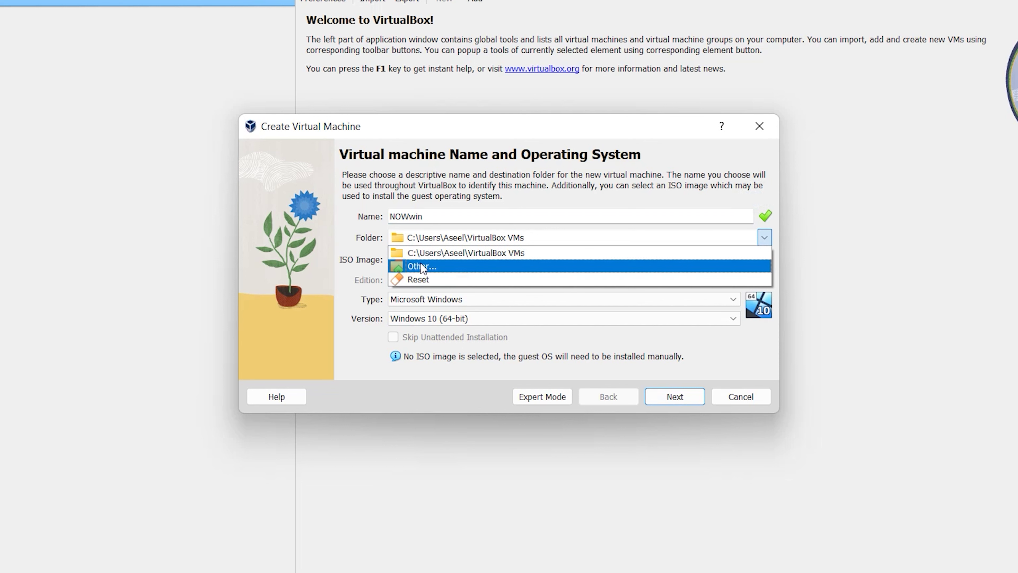
left_click(814, 265)
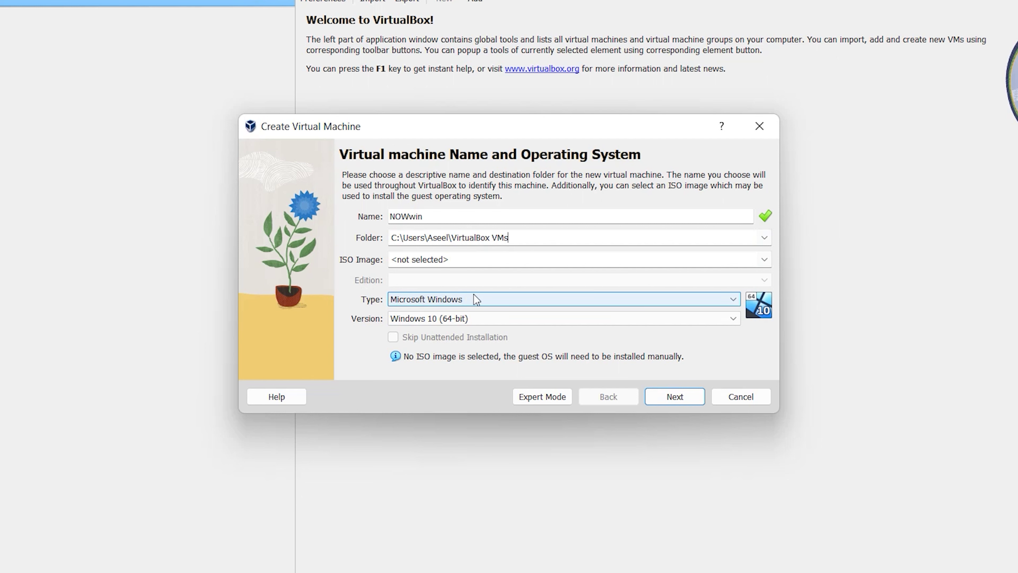
left_click(479, 299)
left_click(456, 312)
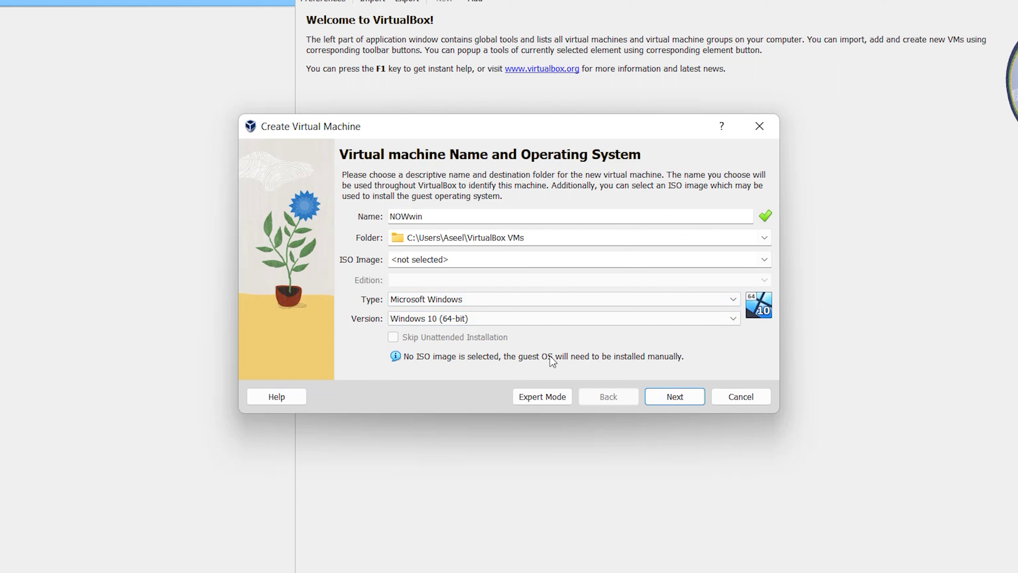
Set the guest version to Windows 11 (64-bit) and continue to the hardware settings.
left_click(561, 322)
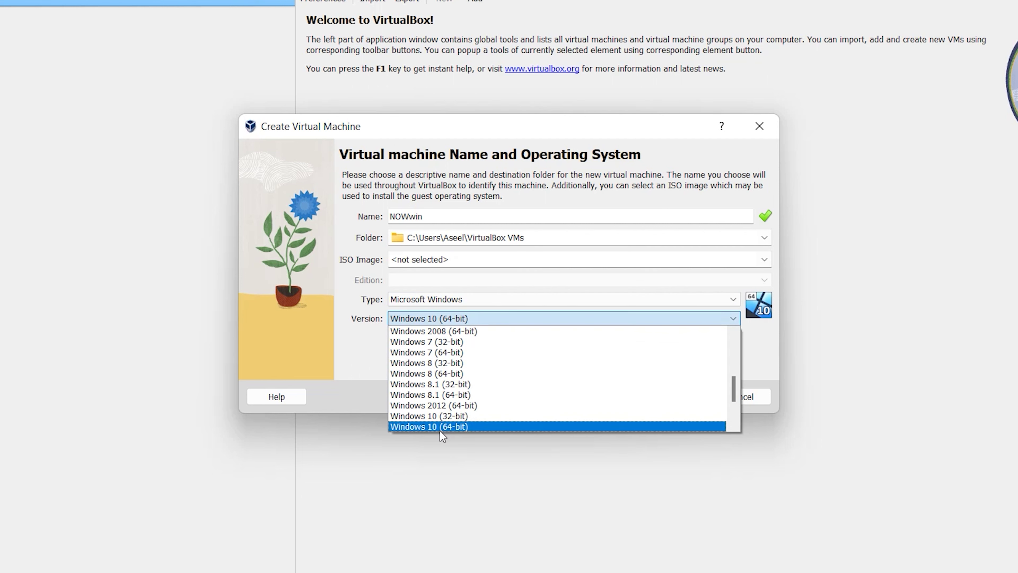
scroll(520, 409, "down", 2)
left_click(517, 404)
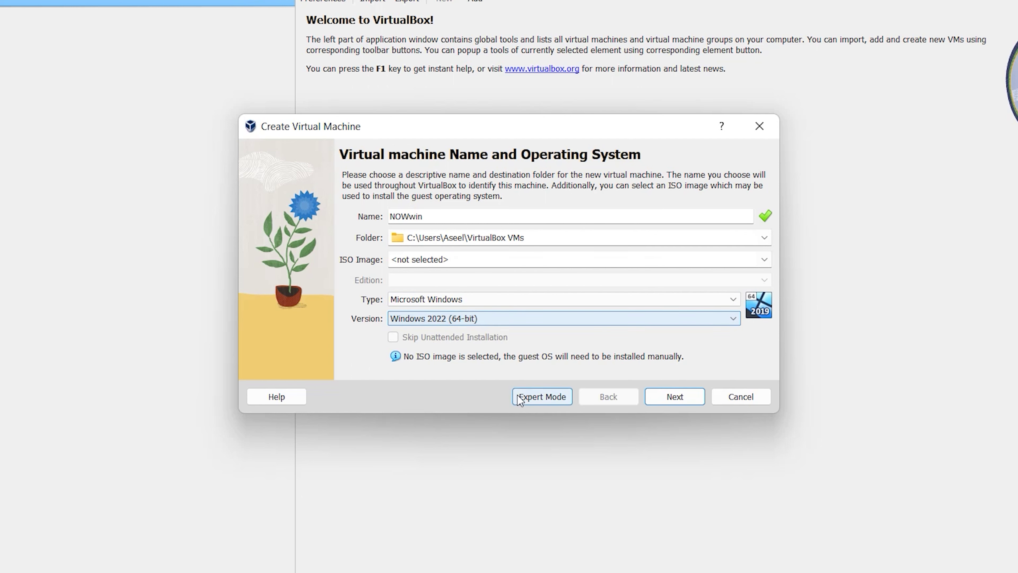
left_click(545, 320)
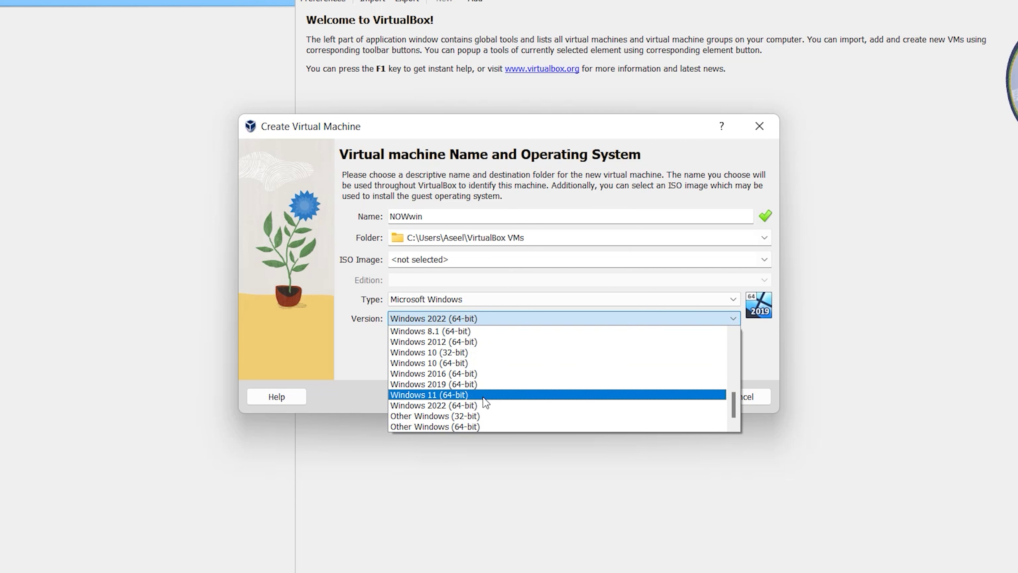
left_click(427, 395)
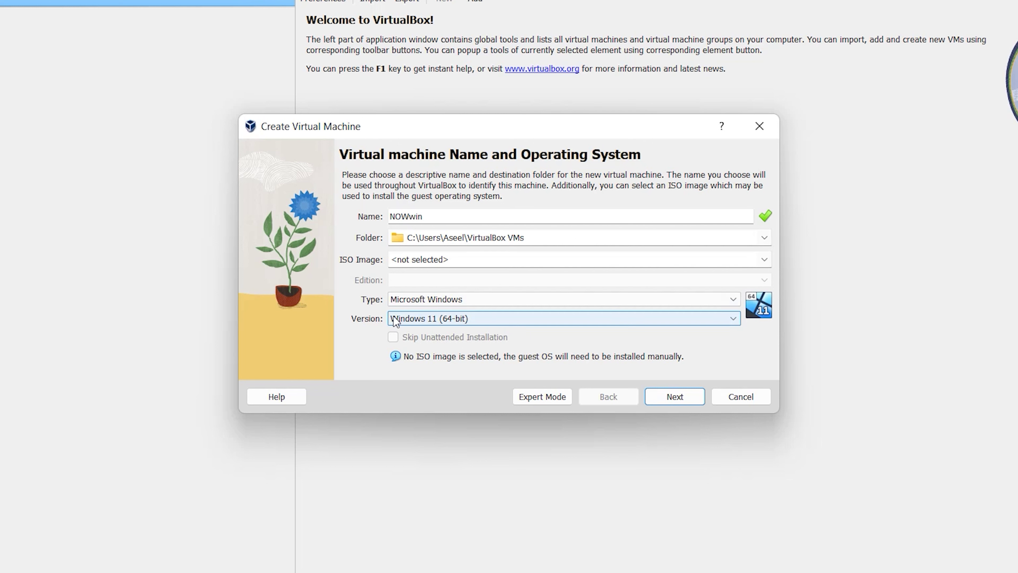
left_click(465, 318)
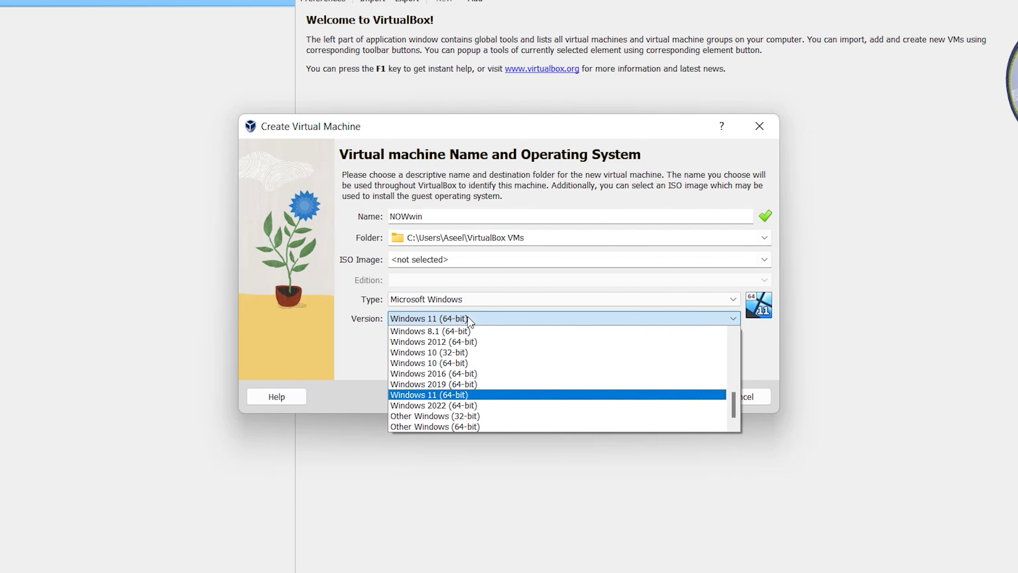
left_click(442, 397)
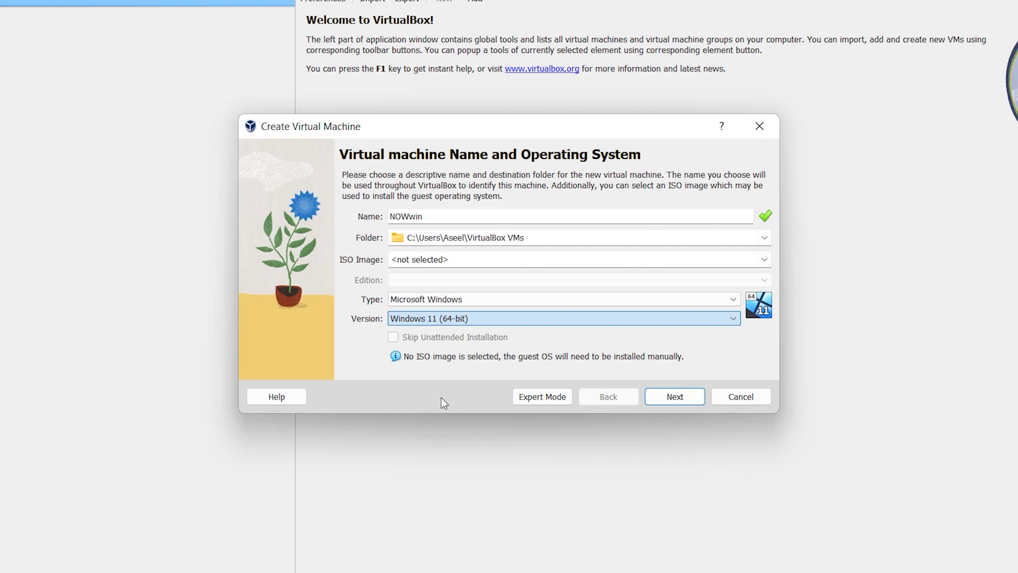
left_click(674, 399)
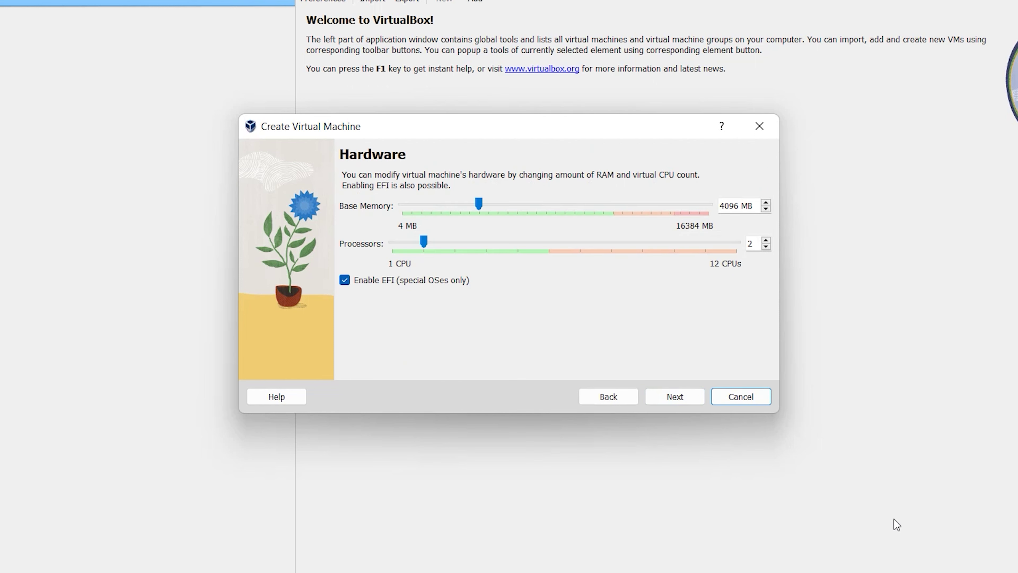
Allocate 7414 MB of base memory and 4 processors to the virtual machine, and continue to the hard disk settings.
left_click_drag(480, 203, 546, 217)
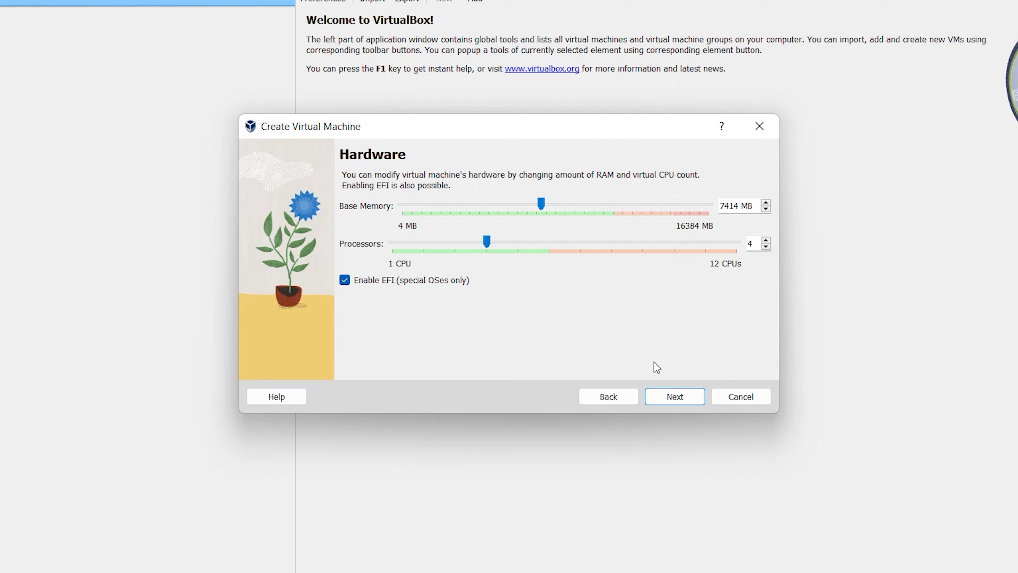
left_click(676, 397)
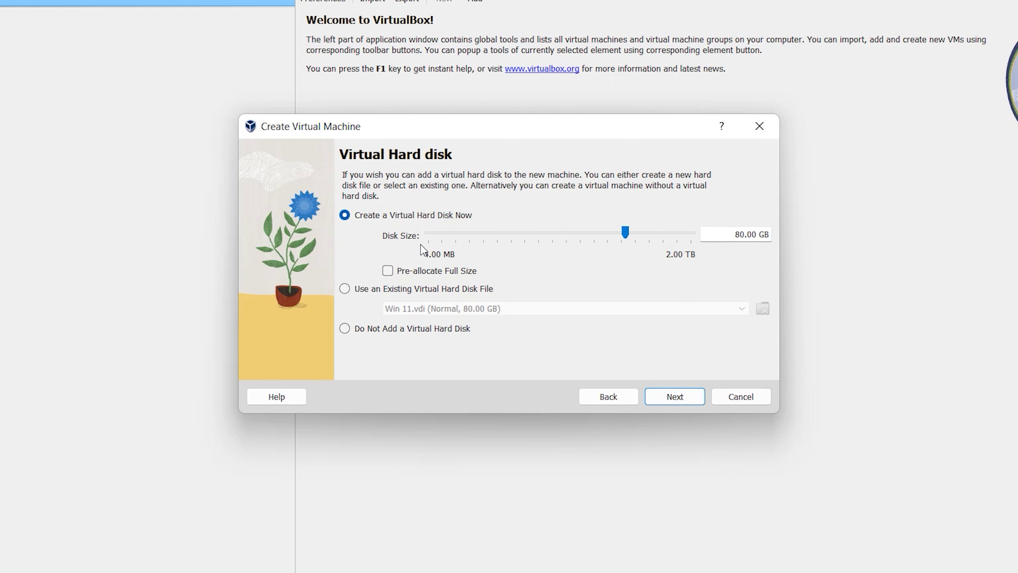
Give the virtual machine a new 80 GB virtual hard disk and finish creating the machine.
double_click(736, 236)
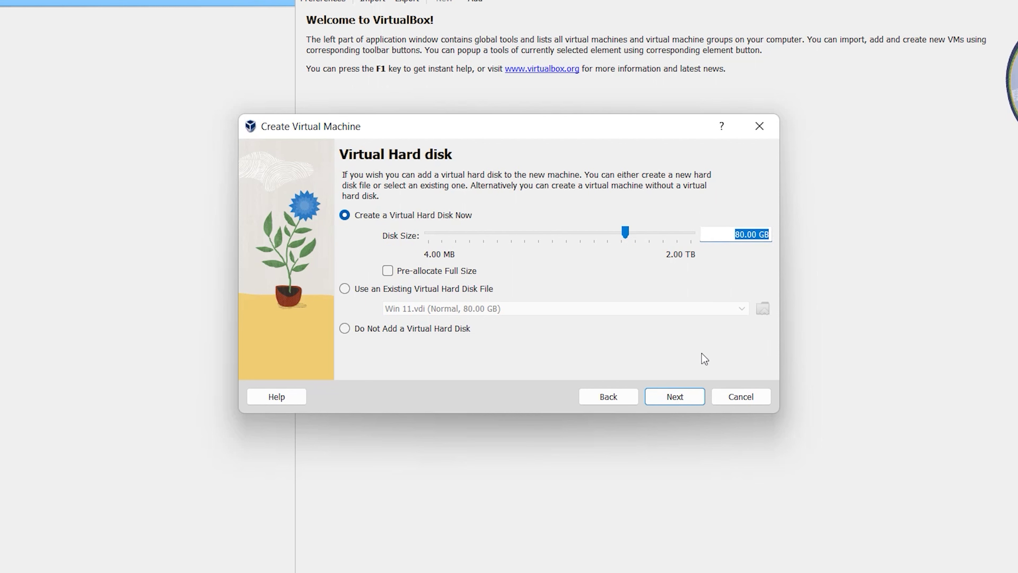
left_click(683, 395)
left_click(682, 394)
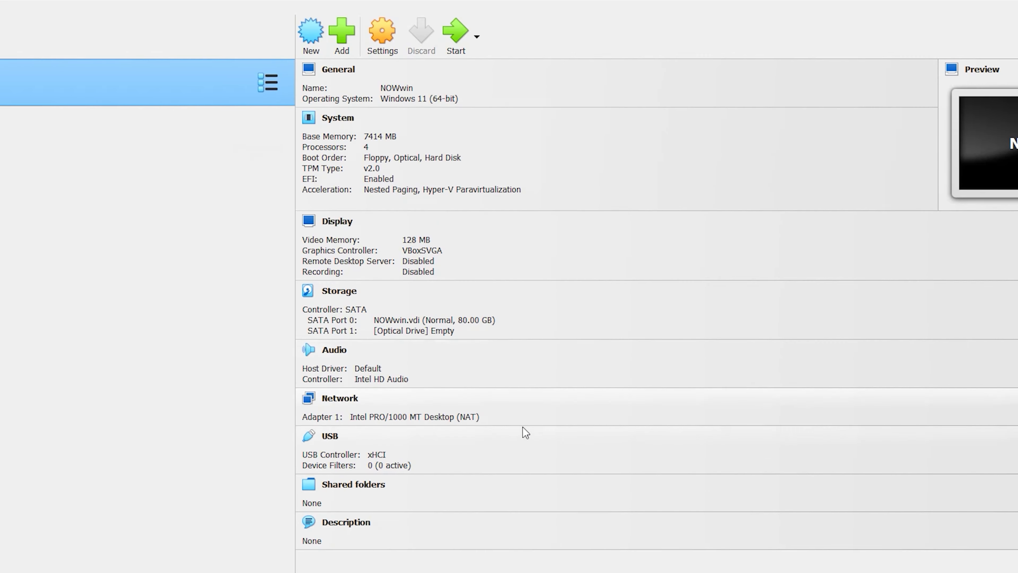
Load the windows 11.iso file from the Desktop into the NOWwin machine's empty optical drive and save the settings.
left_click(384, 36)
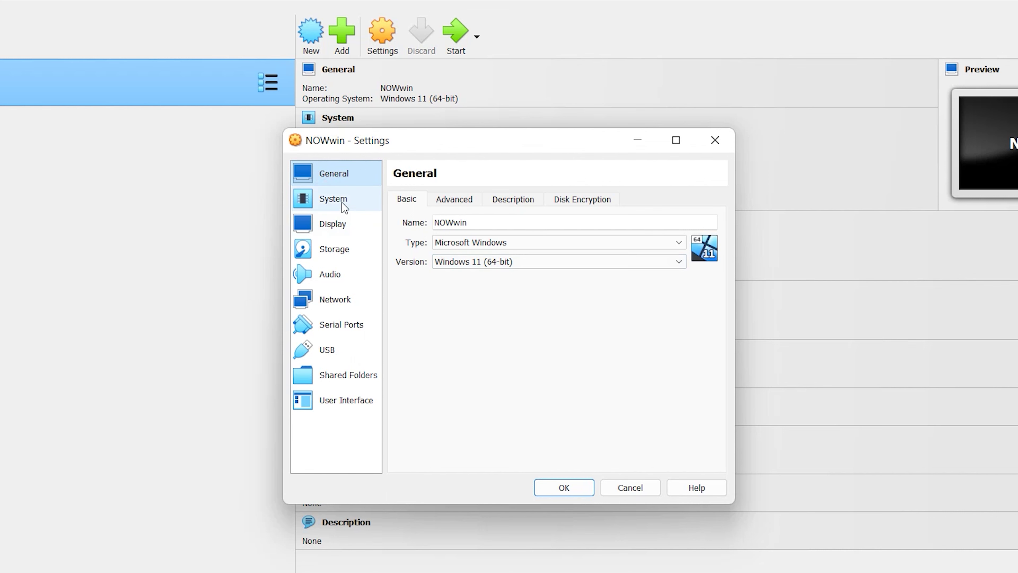
left_click(335, 249)
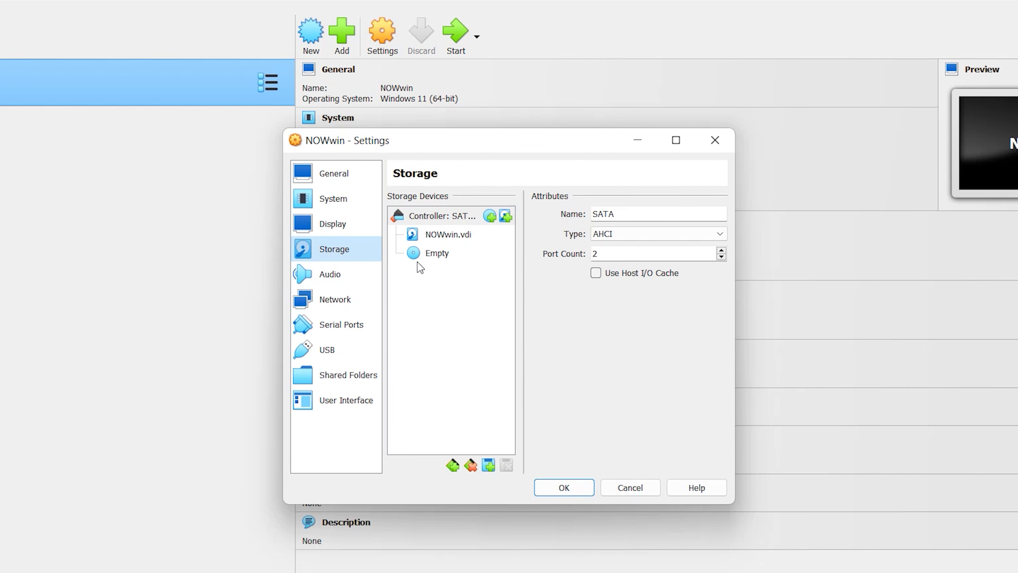
left_click(424, 255)
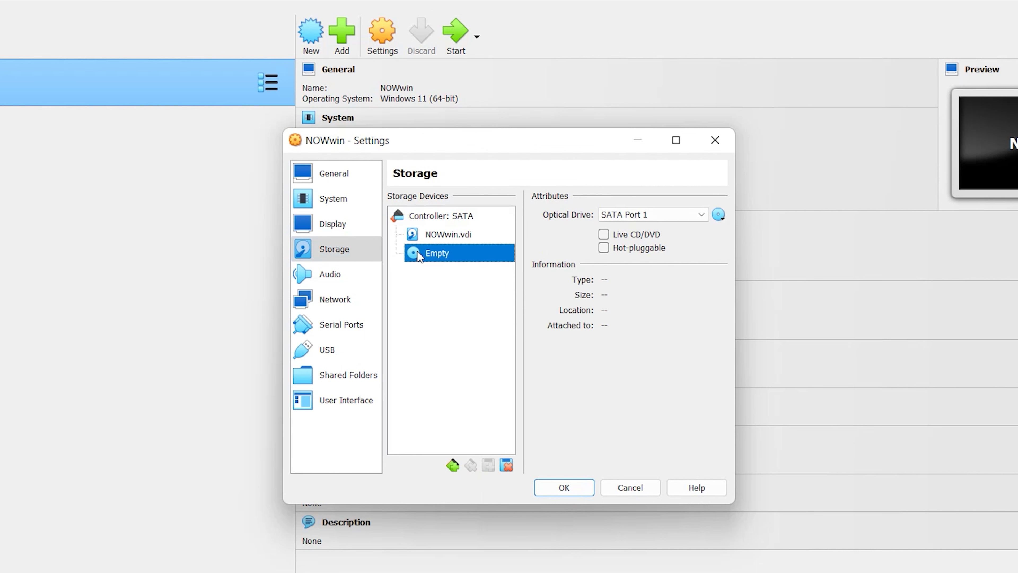
left_click(719, 215)
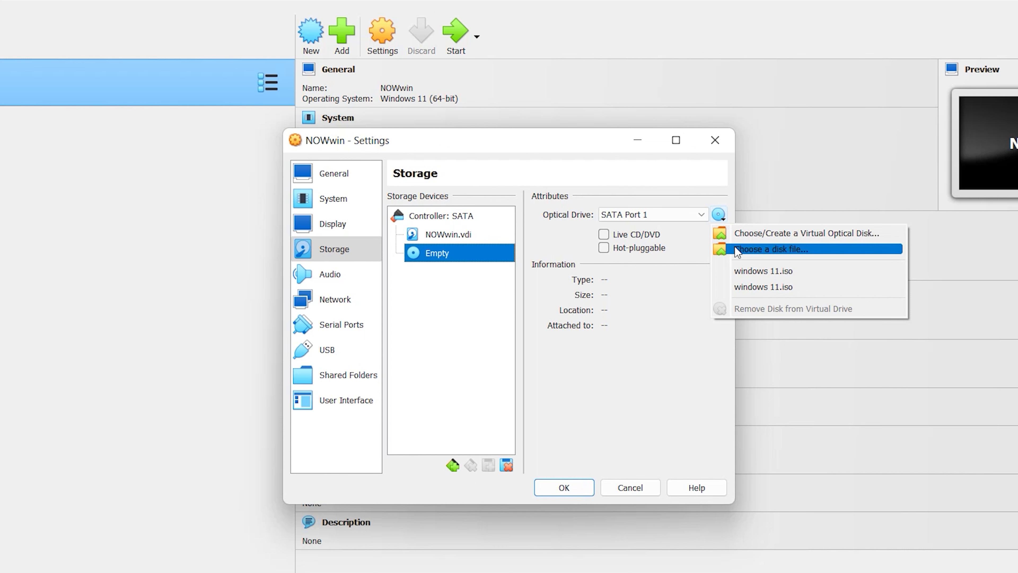
left_click(752, 252)
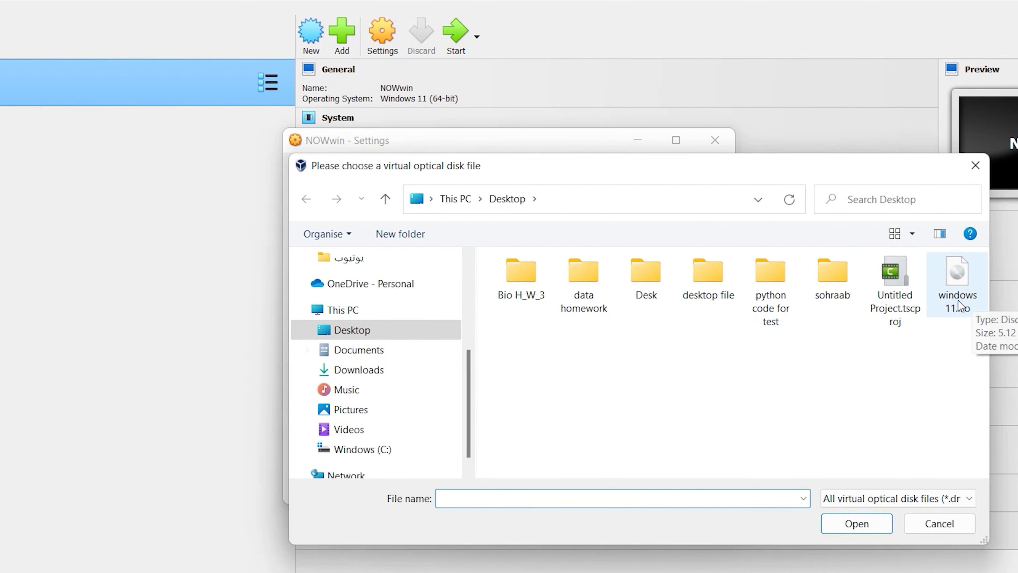
left_click(970, 285)
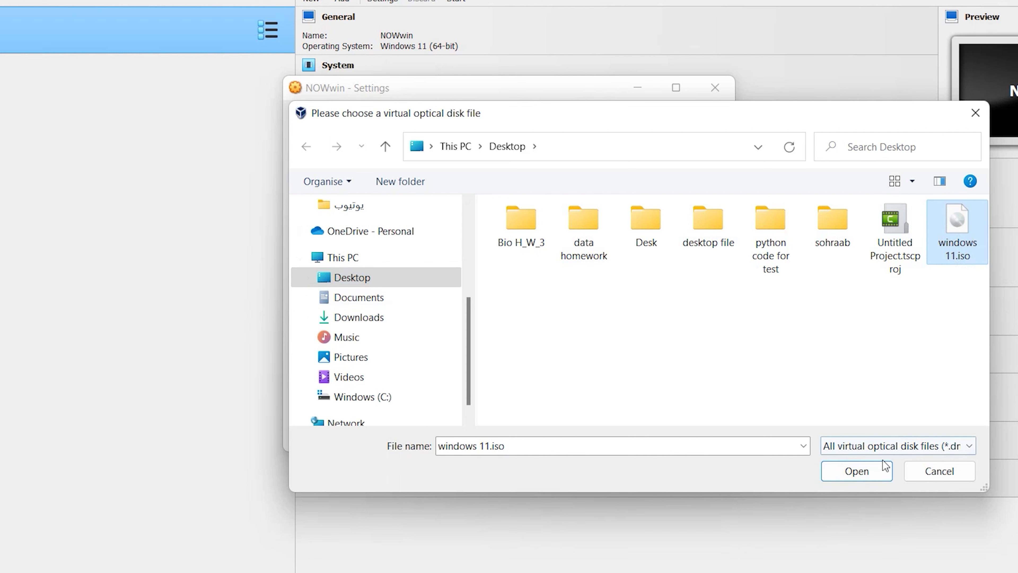
left_click(860, 472)
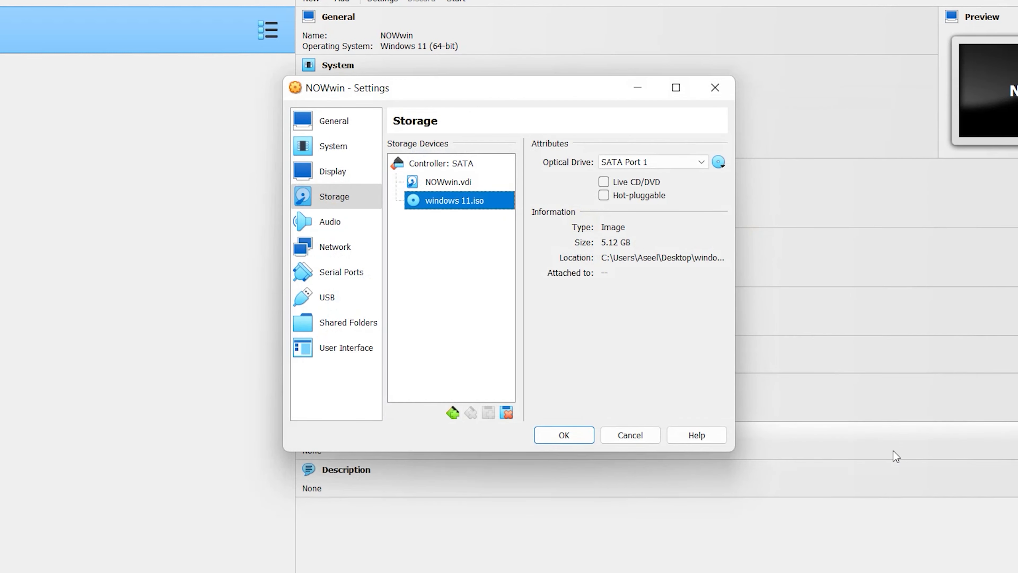
left_click(561, 435)
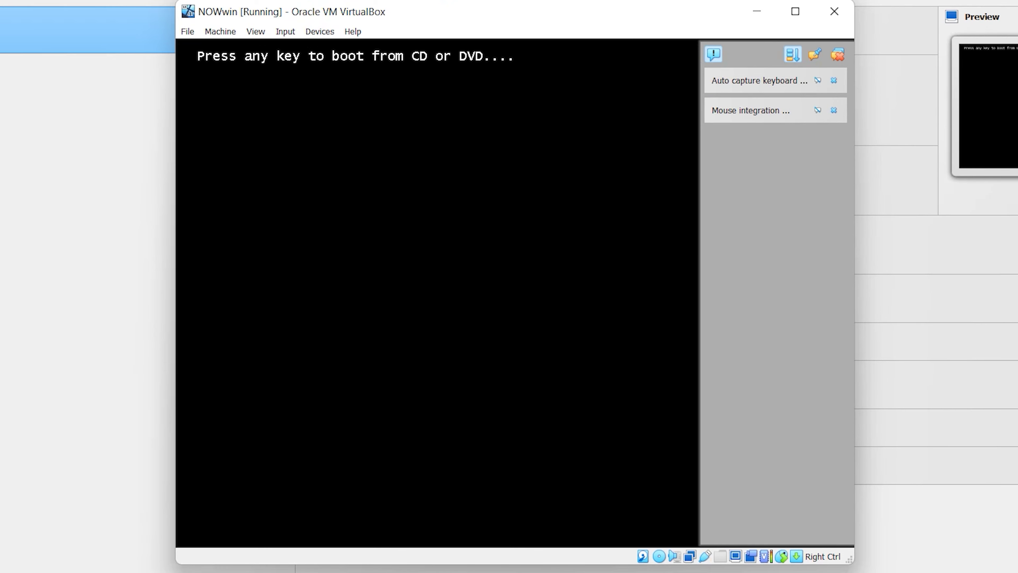
Boot the NOWwin virtual machine from the attached Windows 11 disc and maximize its window.
key("Return")
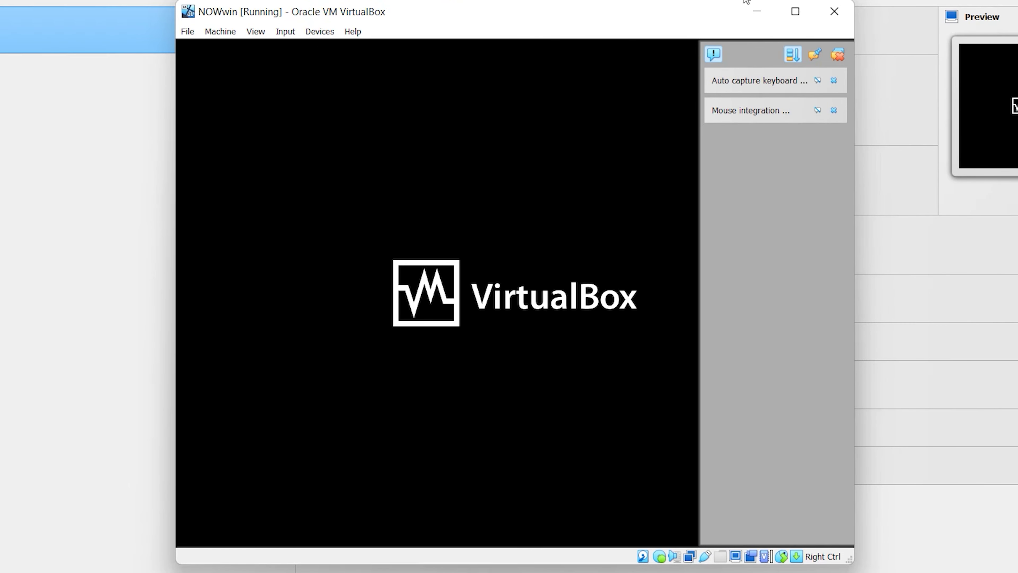
left_click(796, 10)
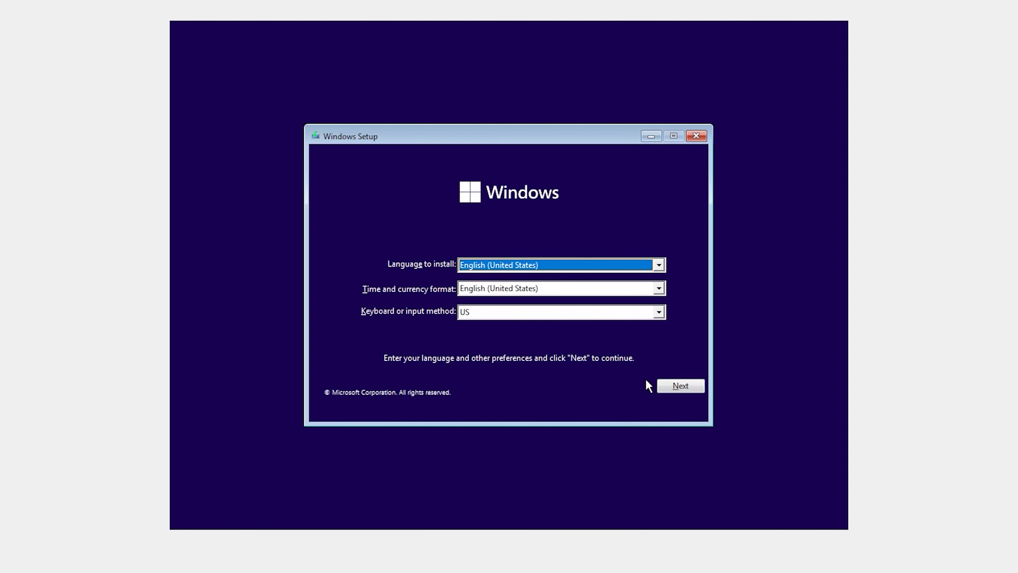
Start the Windows installation with English (United States) and the US keyboard, continuing without a product key.
left_click(675, 395)
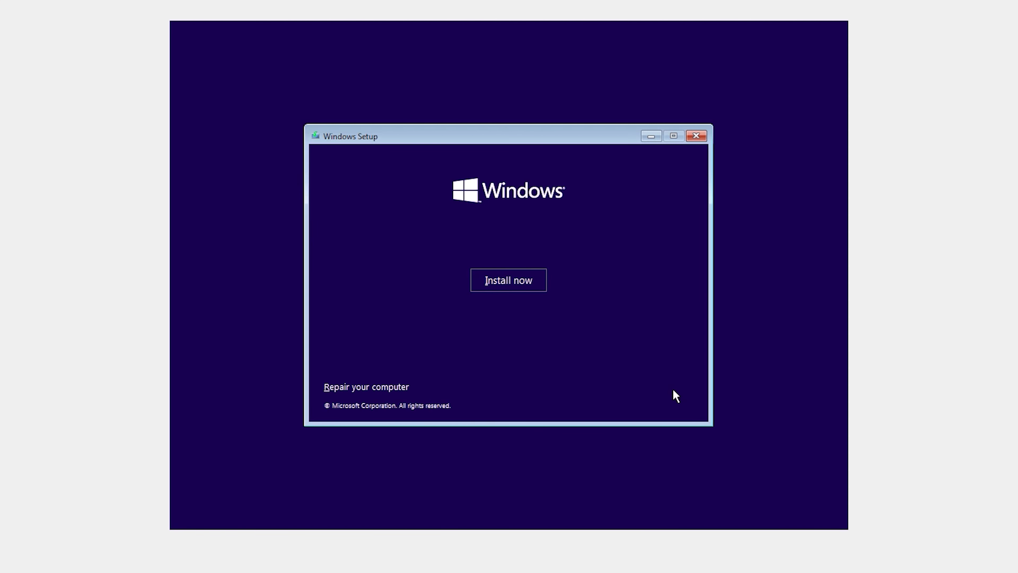
left_click(493, 285)
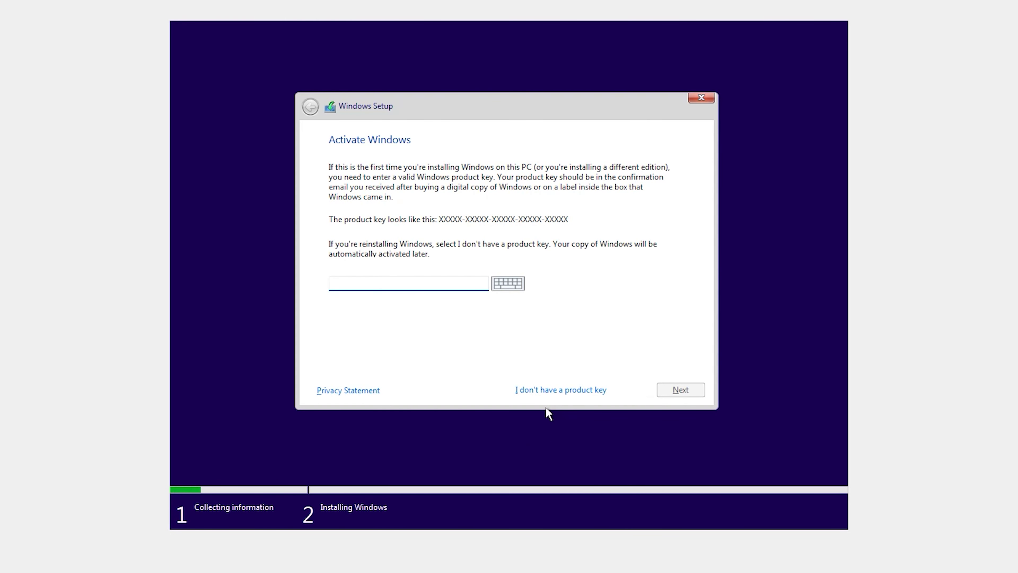
left_click(551, 391)
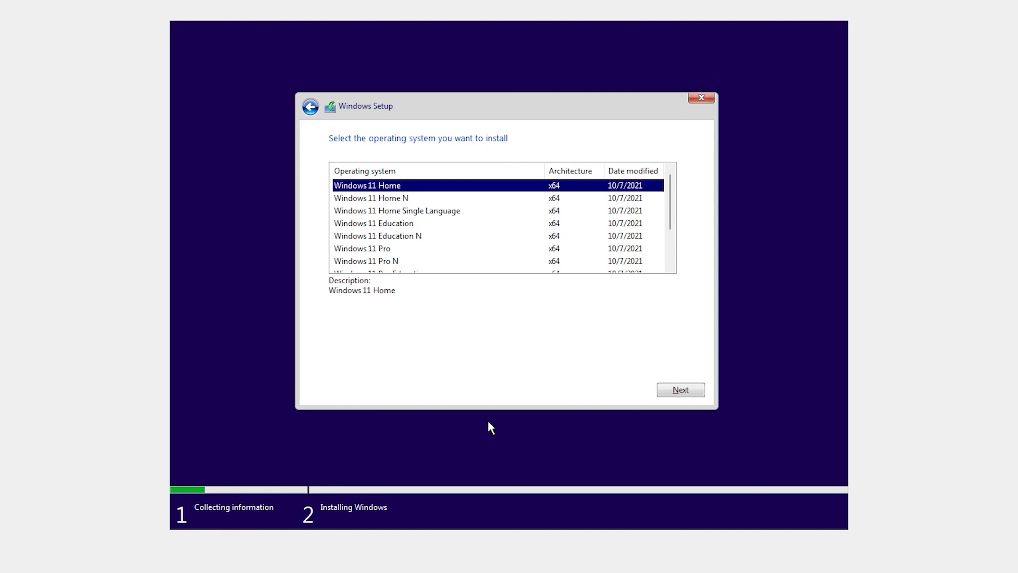
Choose Windows 11 Pro as the edition to install and continue to the license terms.
scroll(381, 196, "down", 1)
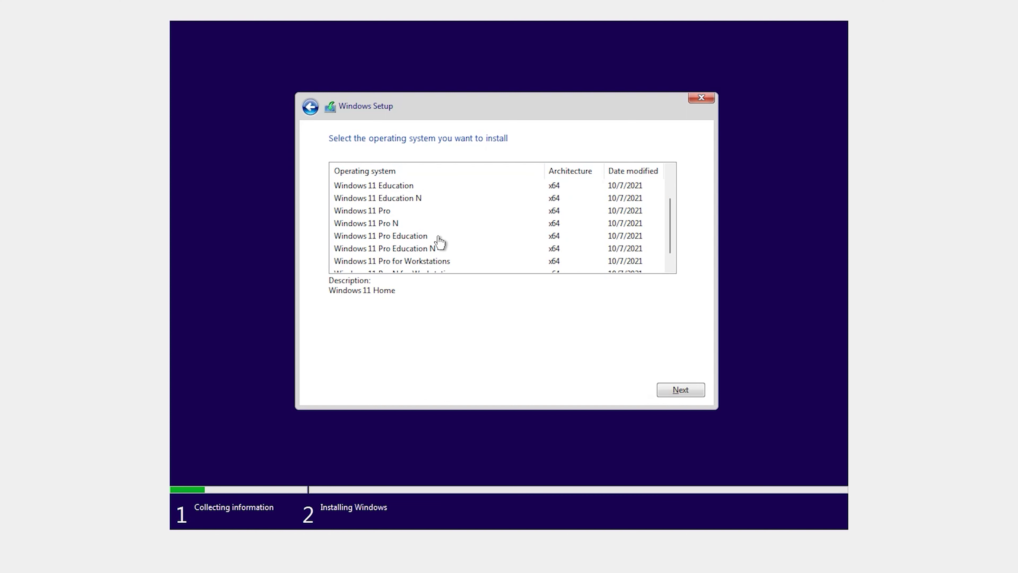
scroll(407, 227, "up", 1)
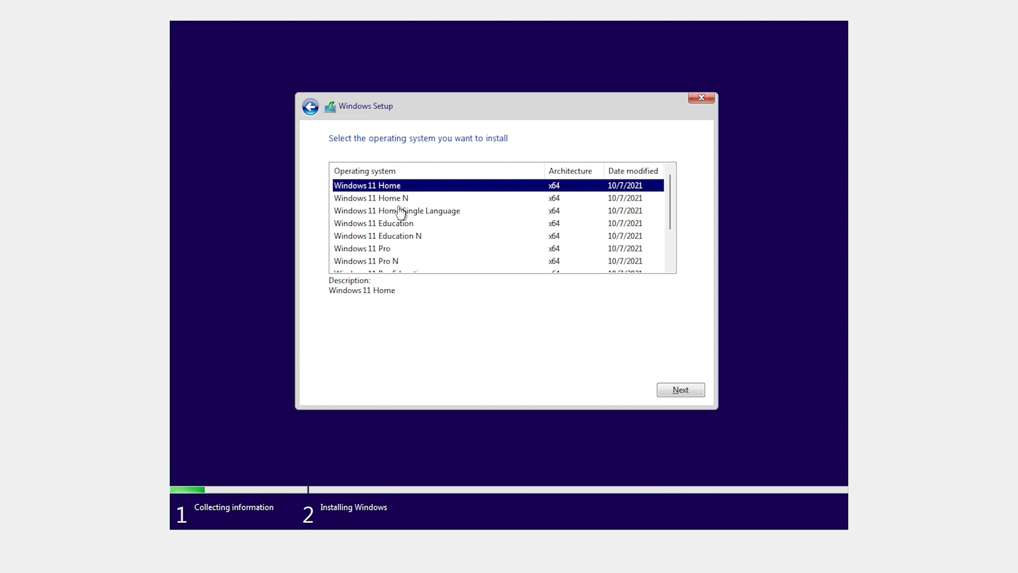
left_click(392, 225)
left_click(372, 248)
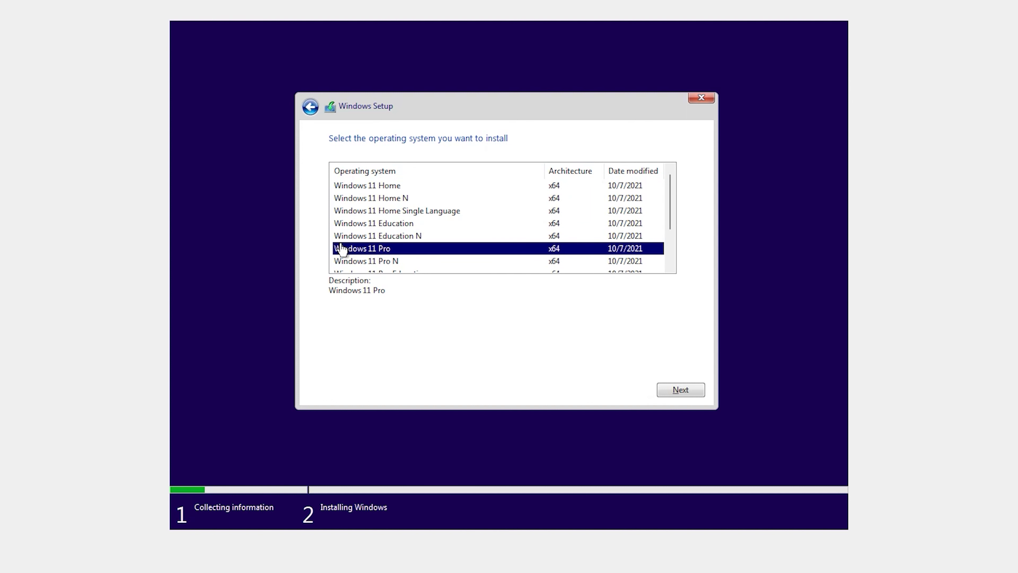
left_click(691, 388)
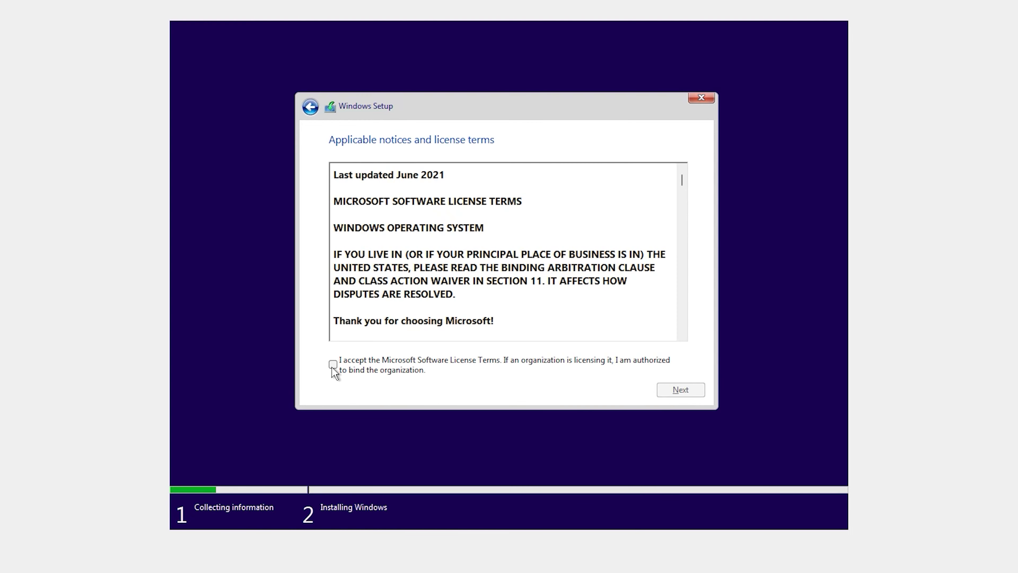
Accept the license terms and start a custom, Windows-only installation on Drive 0 Unallocated Space.
left_click(333, 368)
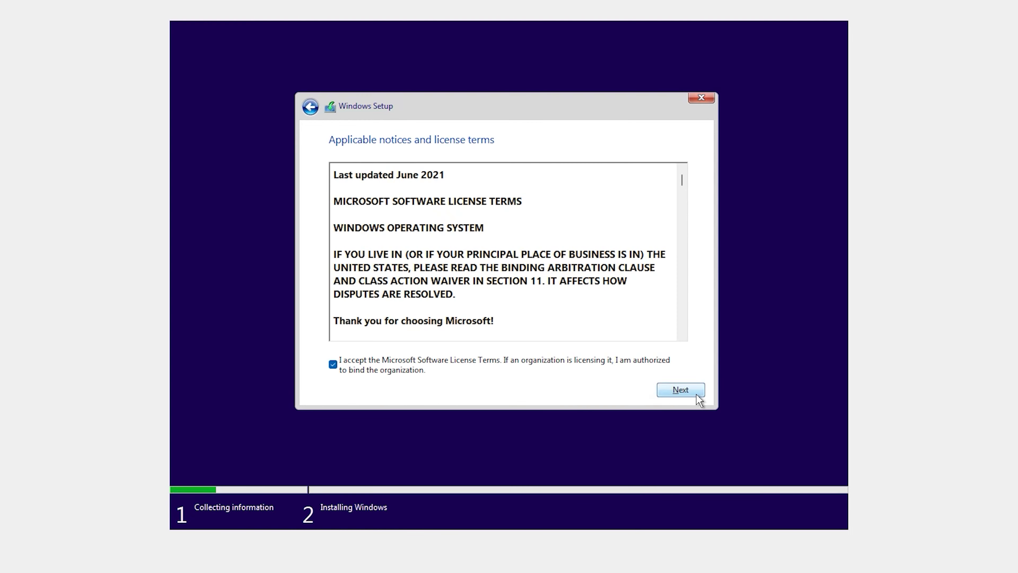
left_click(686, 391)
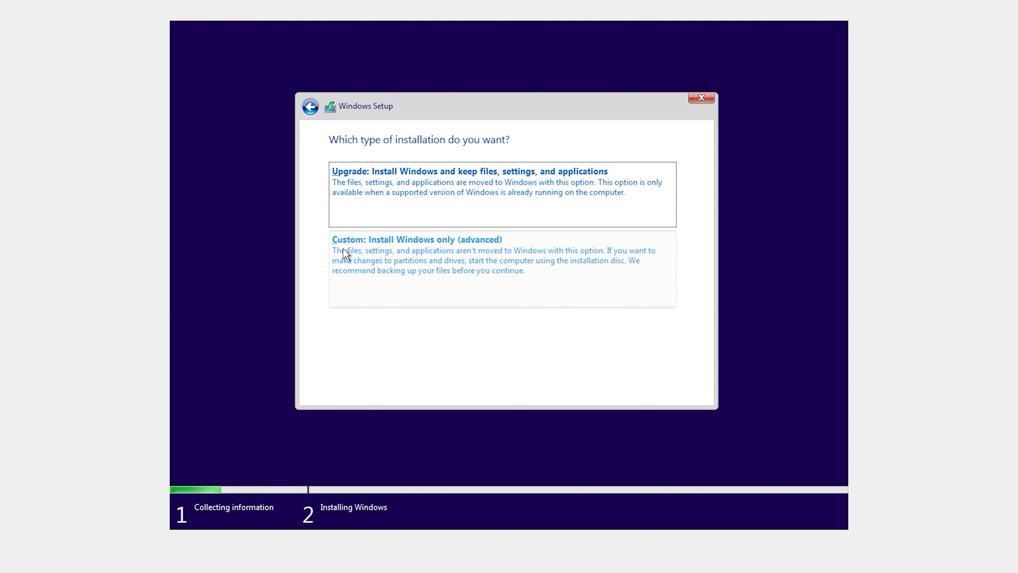
left_click(405, 259)
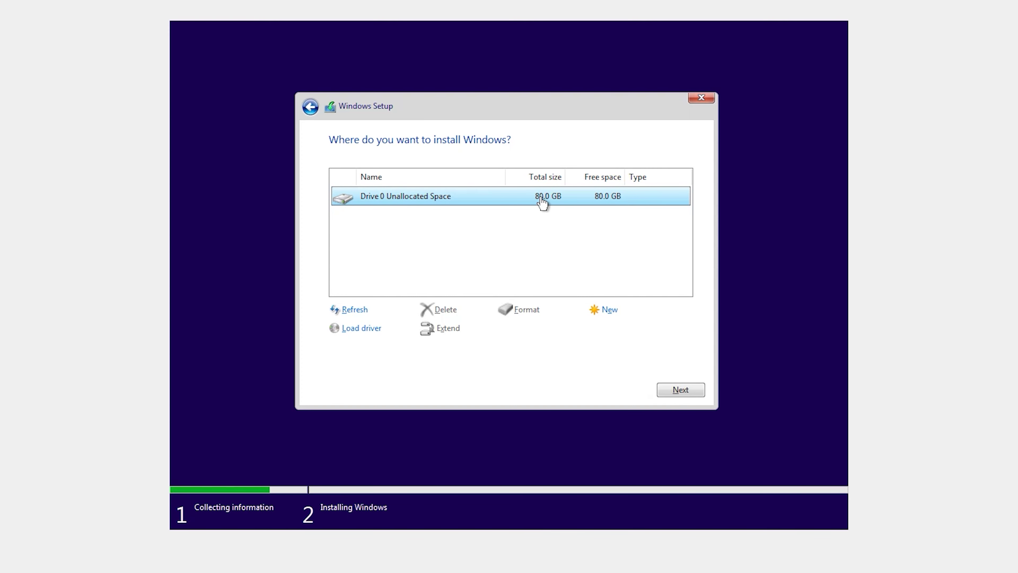
left_click(671, 388)
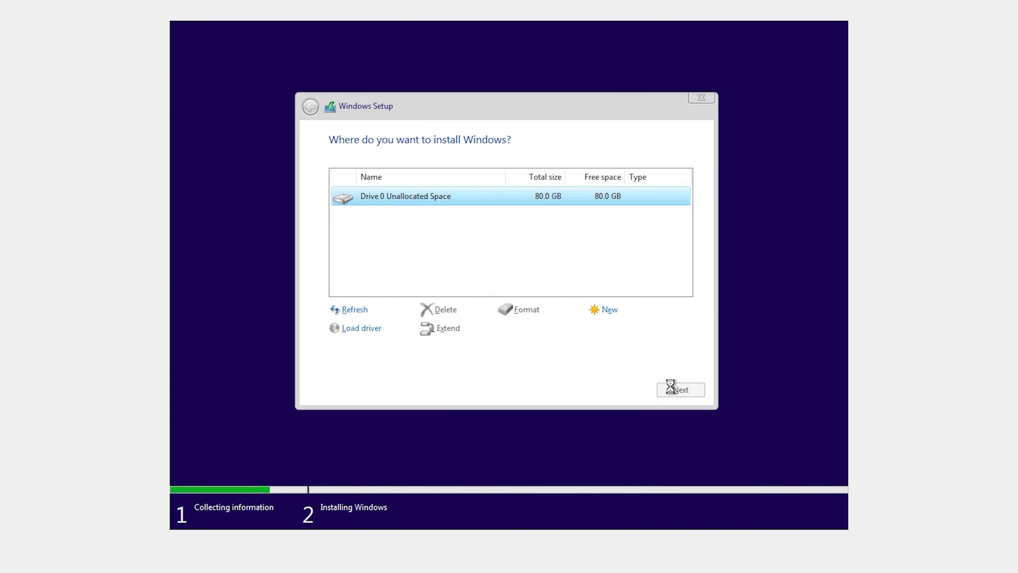